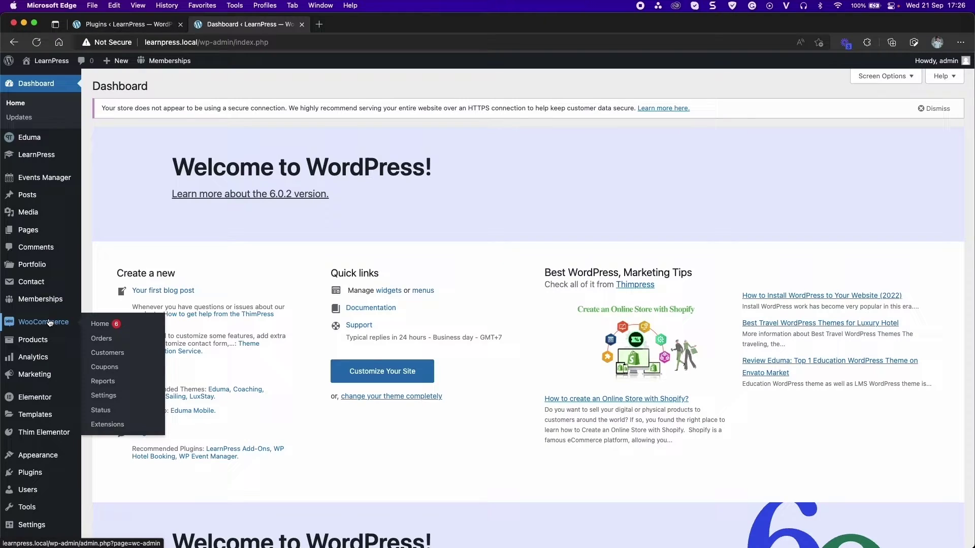
Step: Upload learnpress-woo-payment.zip as a new plugin, install it and activate it
scroll(49, 325, "down", 2)
mouse_move(46, 433)
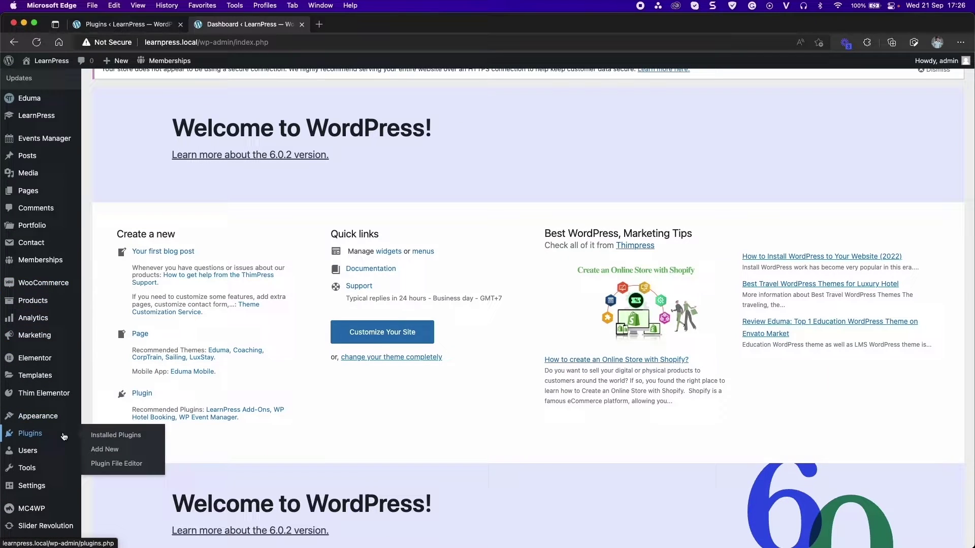
left_click(102, 435)
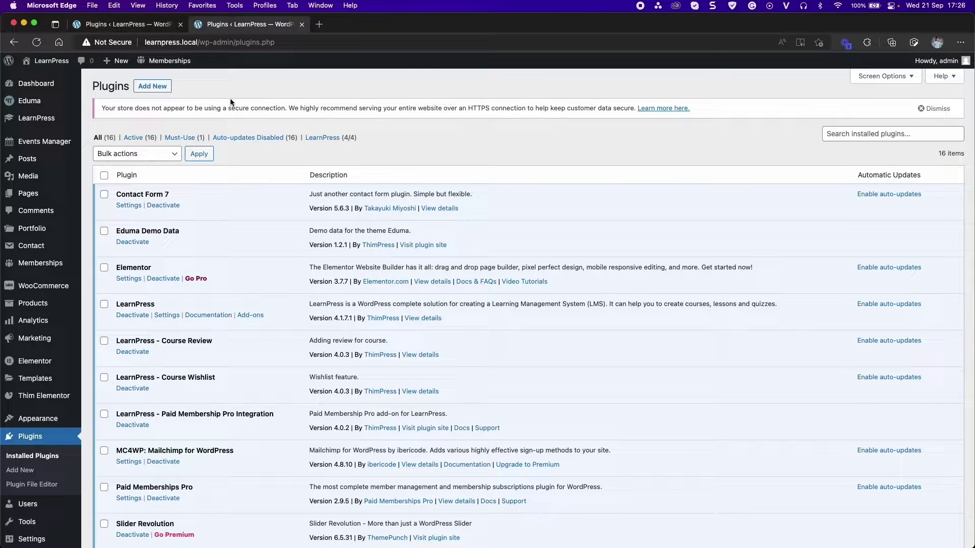
left_click(171, 90)
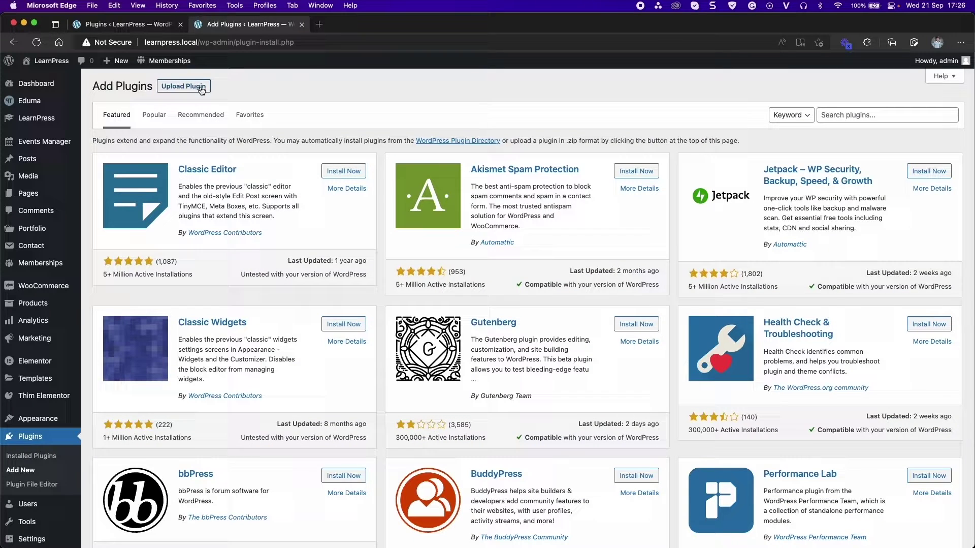
left_click(194, 88)
left_click(447, 178)
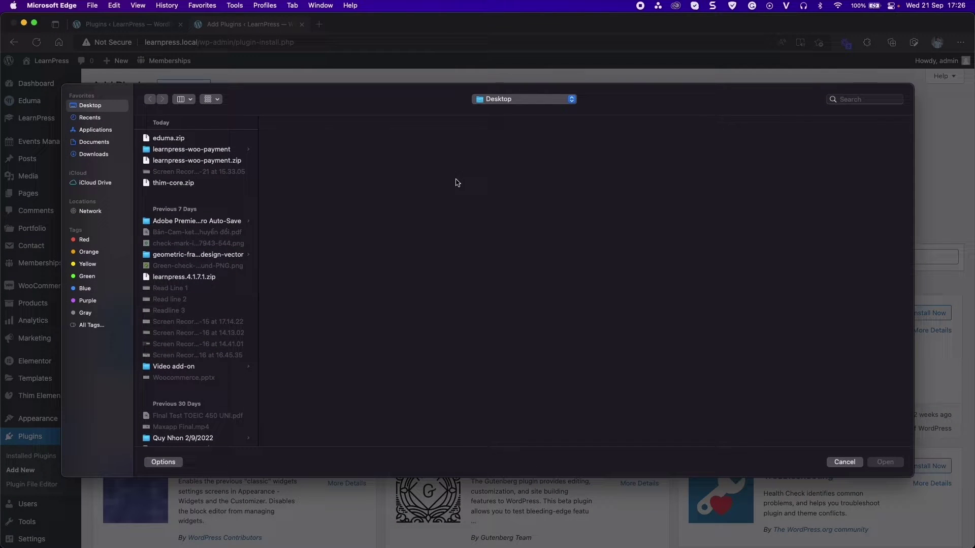
left_click(194, 161)
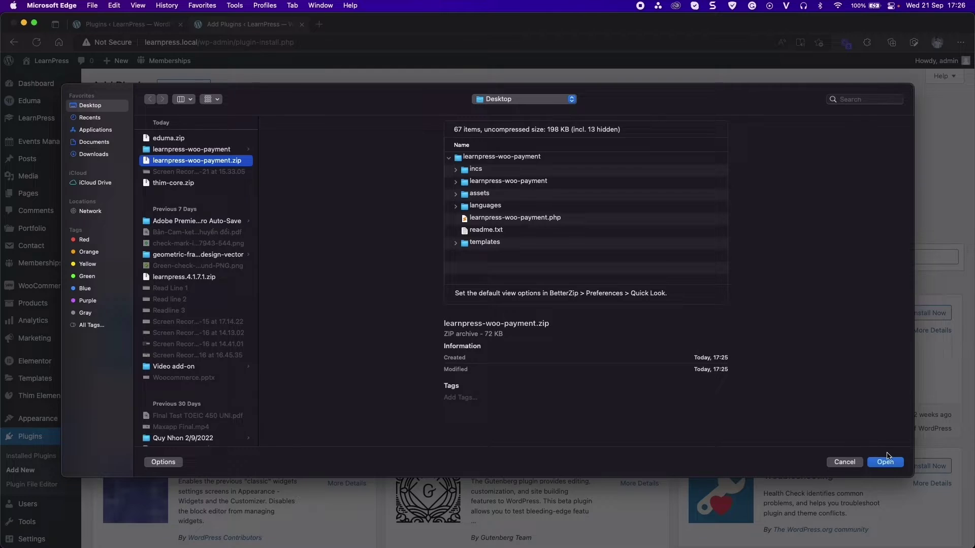
left_click(885, 463)
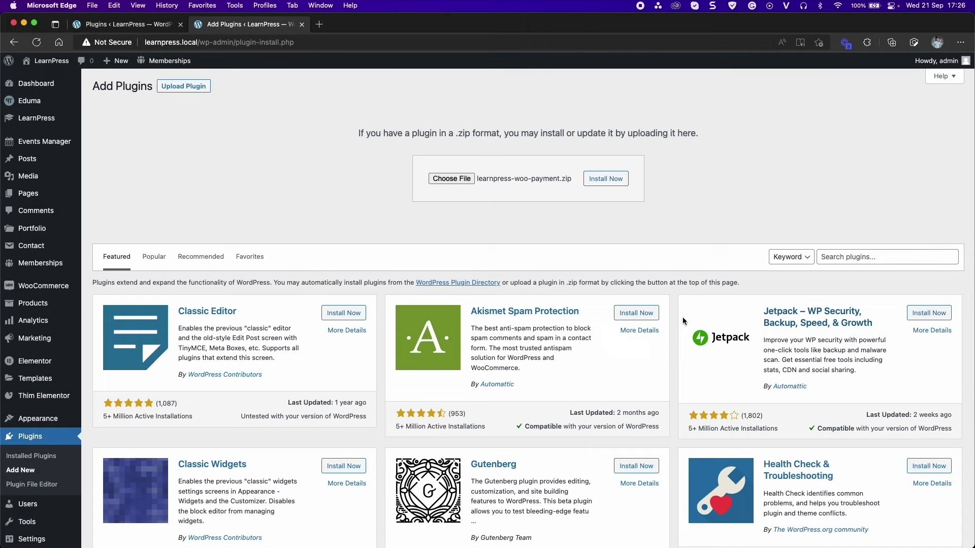
left_click(607, 181)
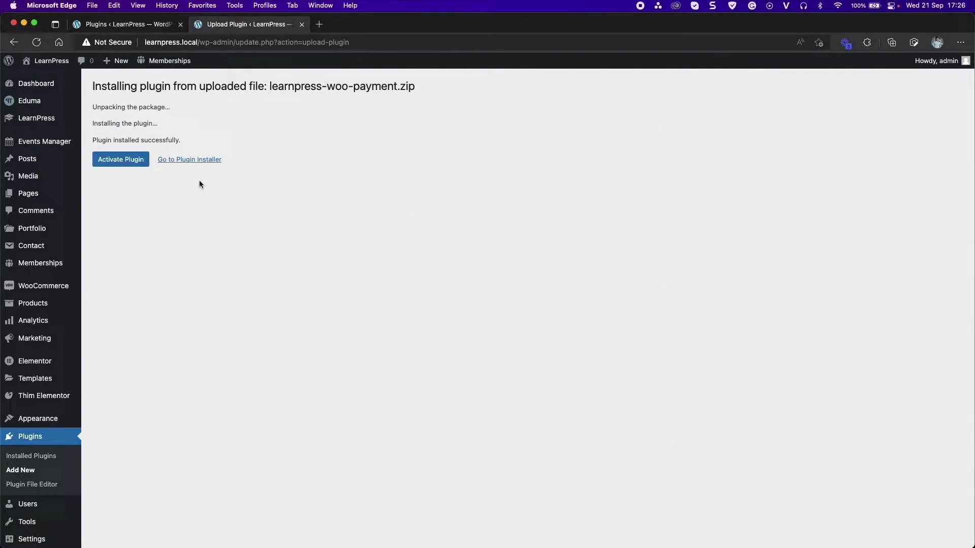
left_click(135, 163)
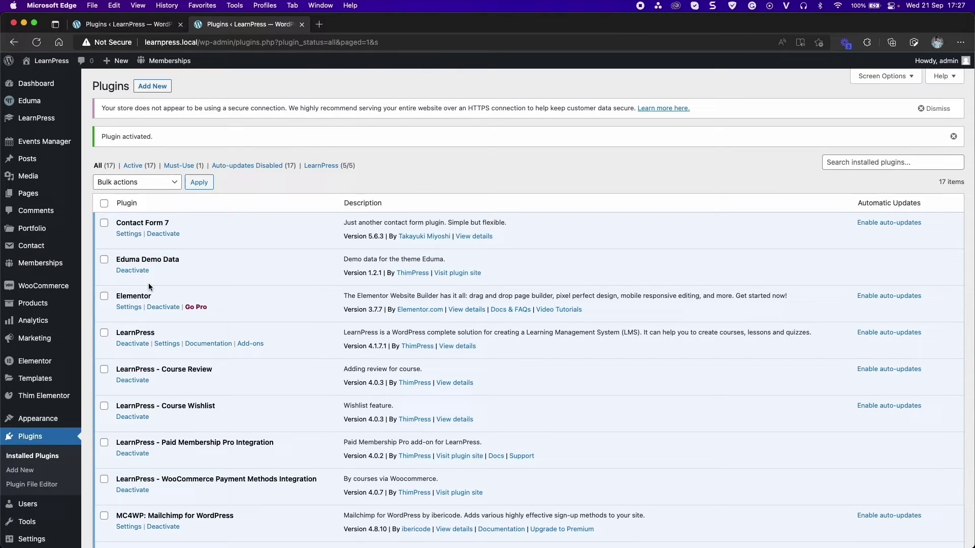
Step: In WooCommerce Payments, switch on Direct bank transfer, Cash on delivery and Check payments, then save
scroll(42, 384, "down", 2)
mouse_move(43, 224)
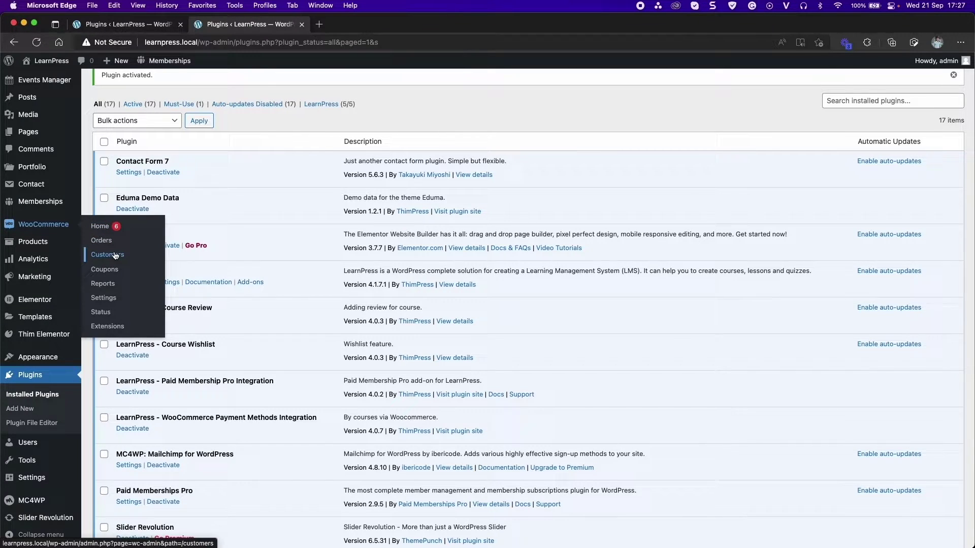
left_click(107, 304)
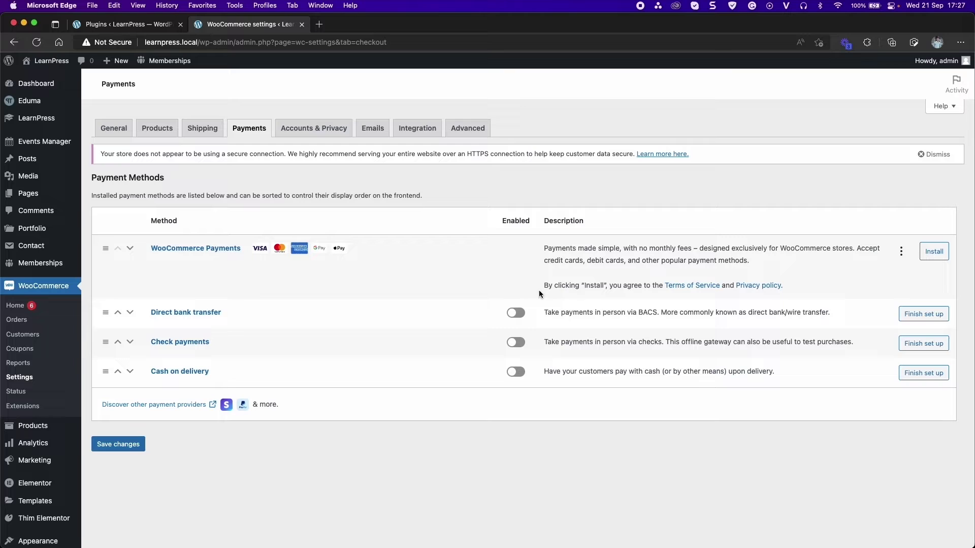
left_click(517, 313)
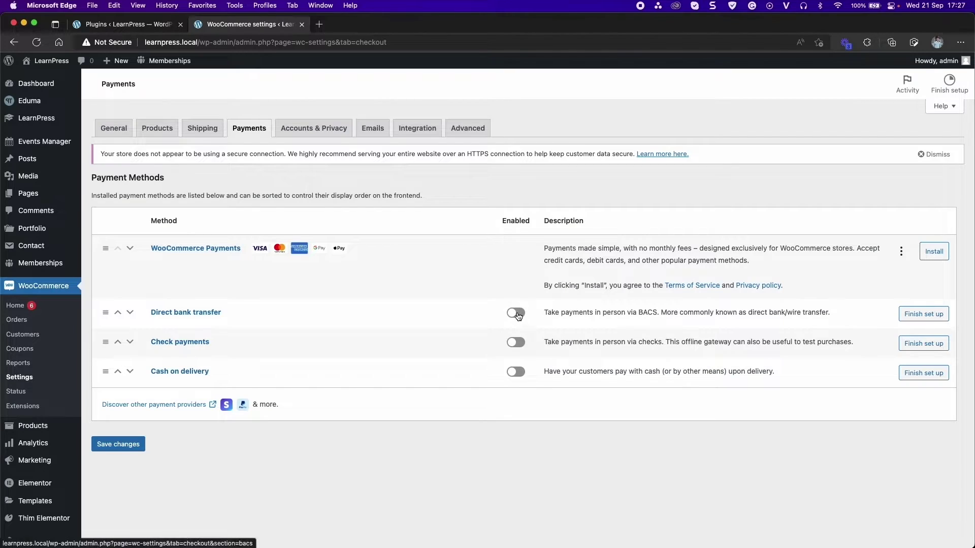
left_click(519, 374)
left_click(519, 366)
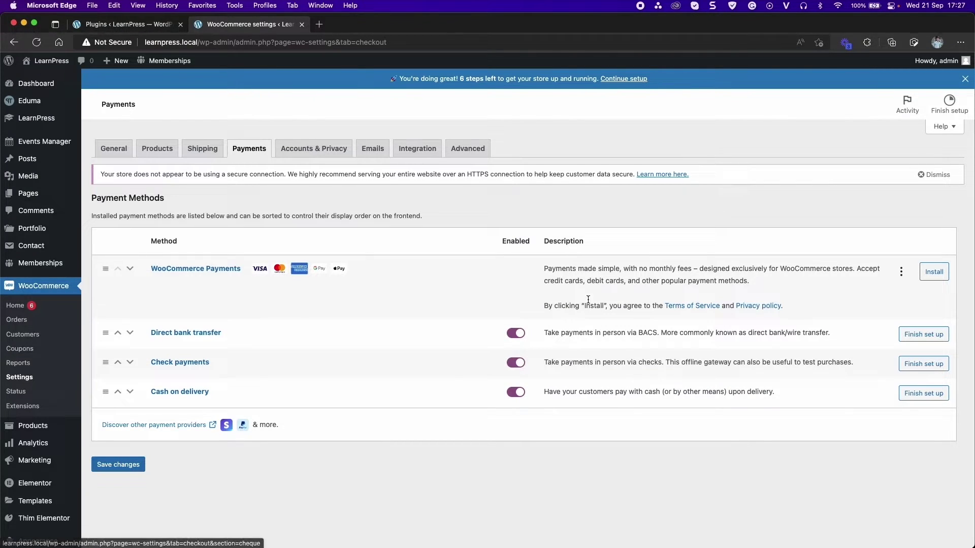
left_click(118, 464)
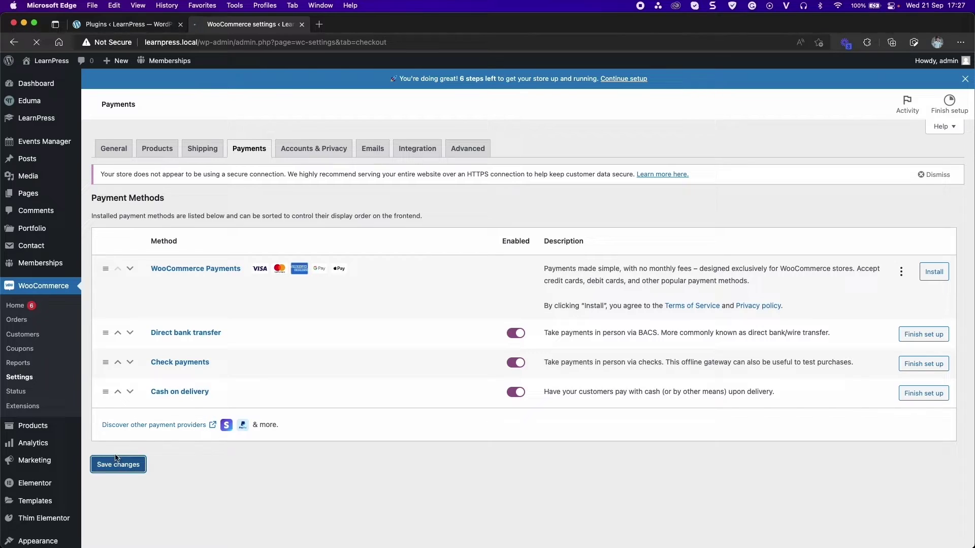
Step: Uncheck Buy courses via Product in LearnPress WooCommerce Payment settings, save, and open the Courses list
mouse_move(79, 122)
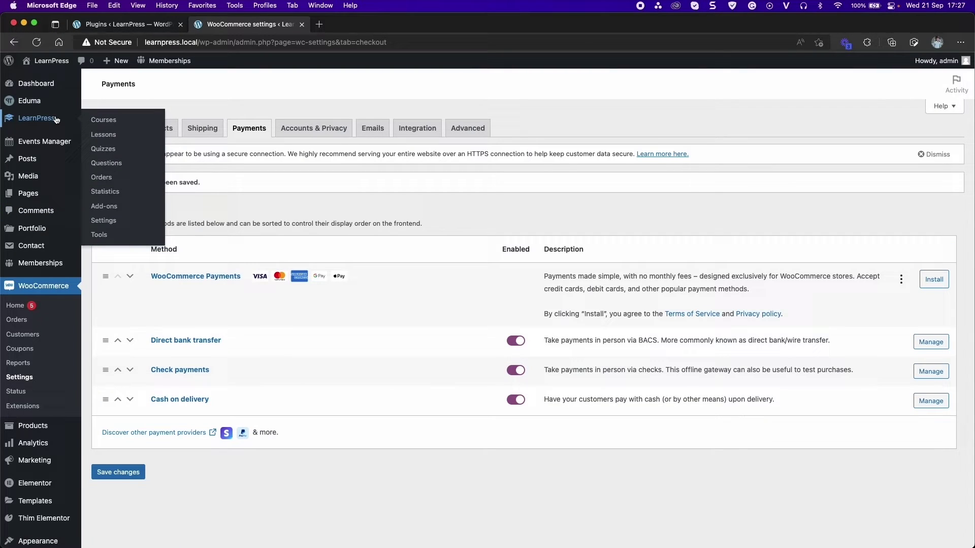
left_click(113, 220)
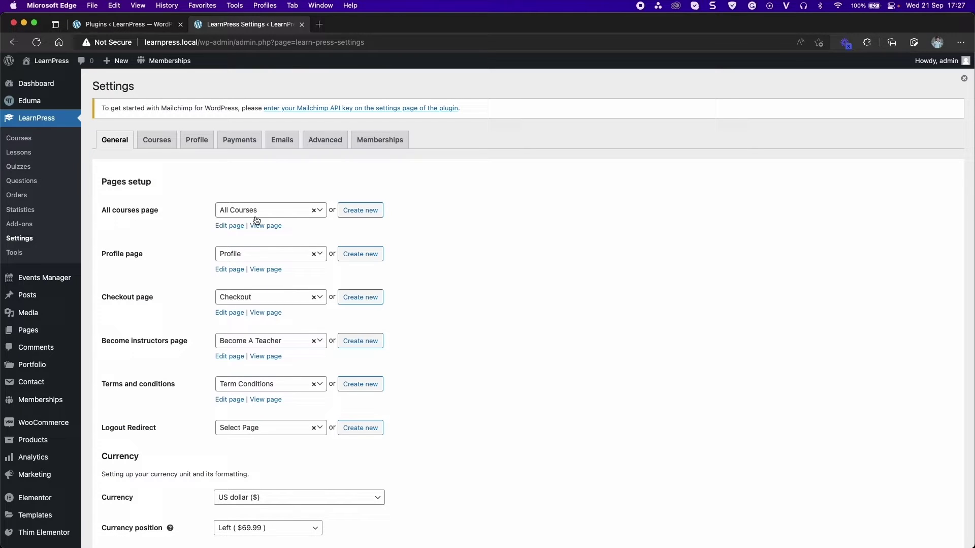
left_click(240, 142)
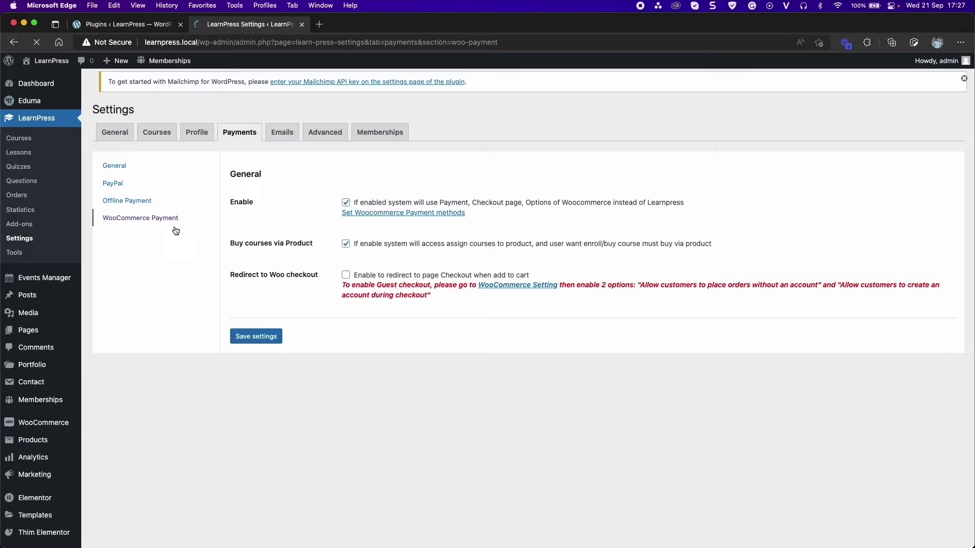
left_click(347, 253)
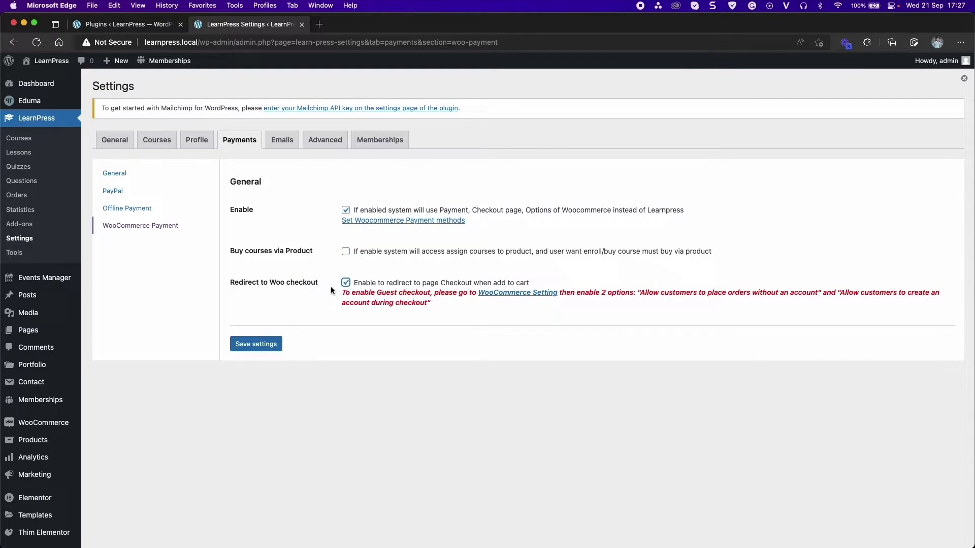
left_click(252, 345)
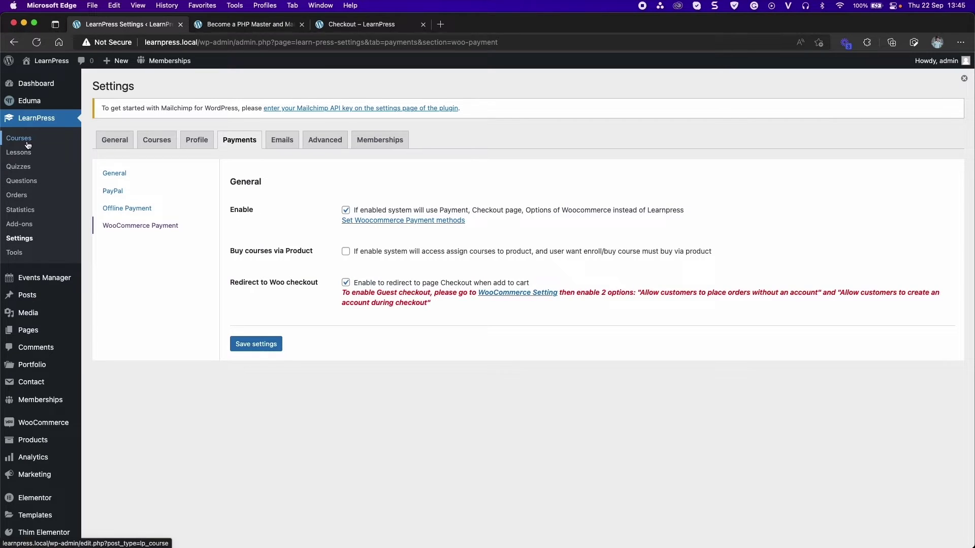
left_click(28, 145)
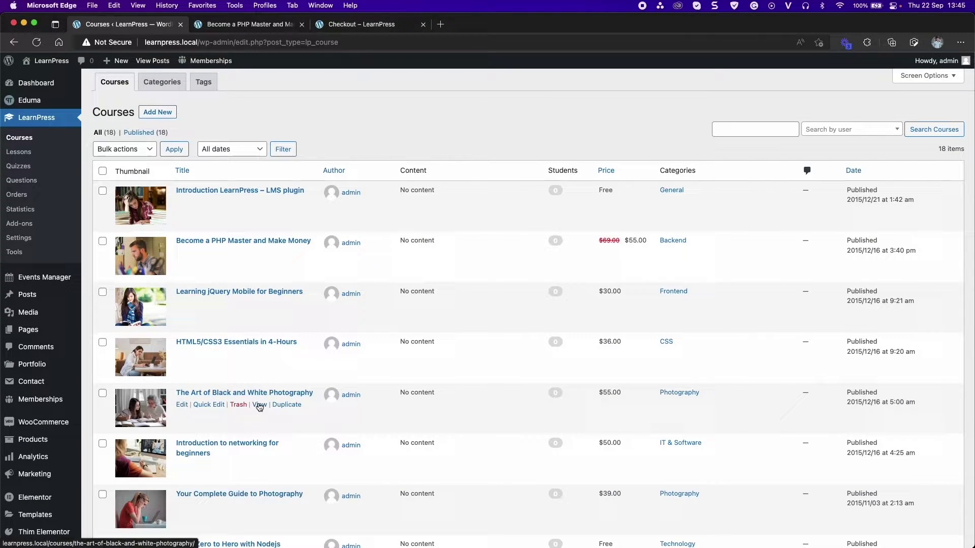
Step: Add the $55.00 photography course to the cart from its site page and review the Checkout page
left_click(260, 404)
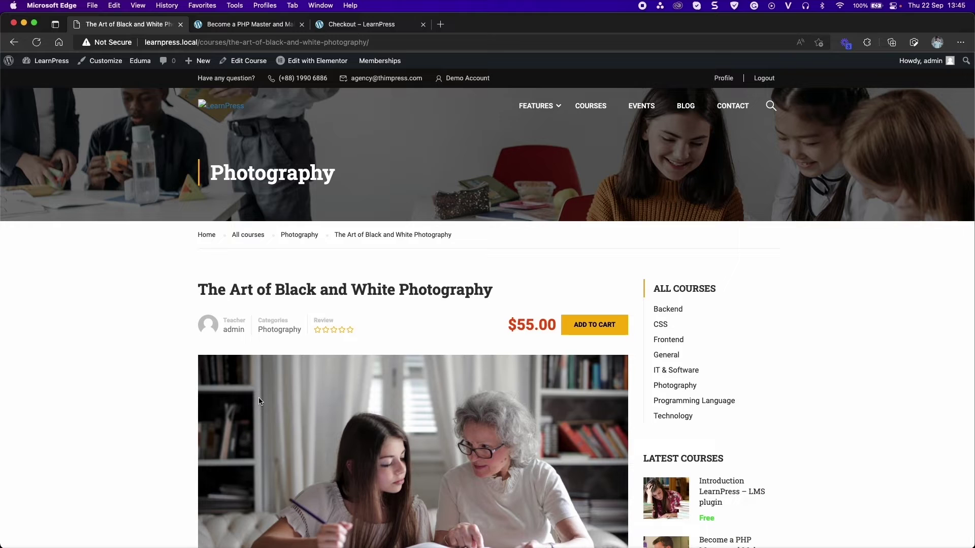
left_click(604, 330)
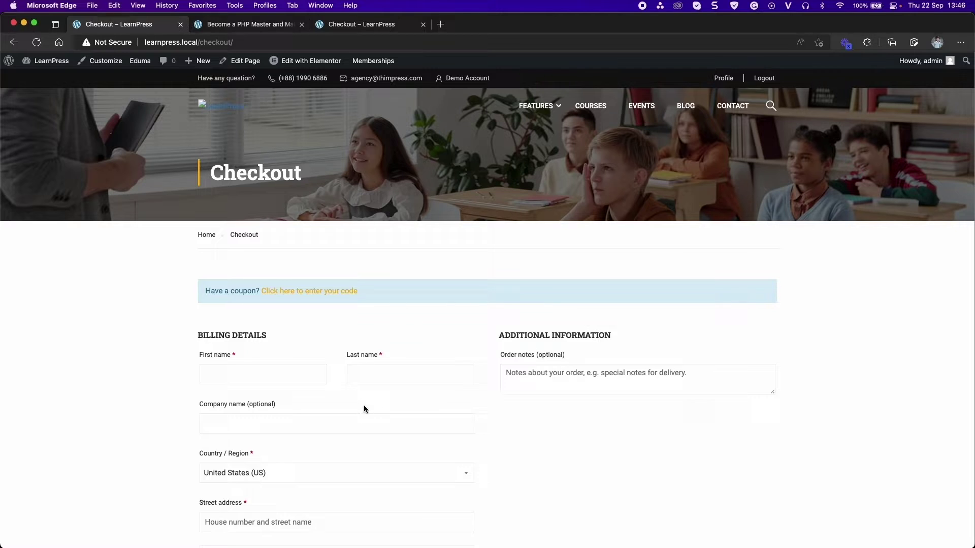
scroll(305, 346, "down", 7)
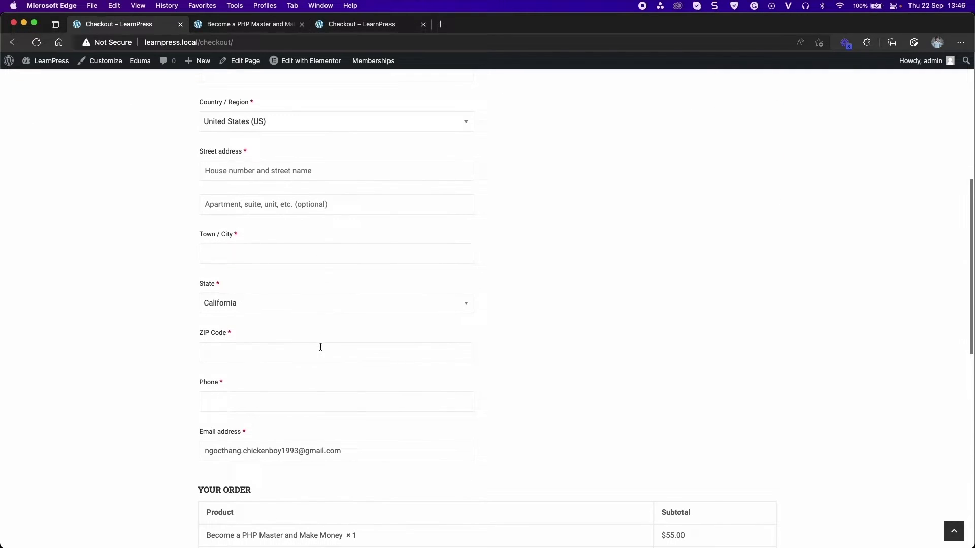
scroll(344, 322, "down", 6)
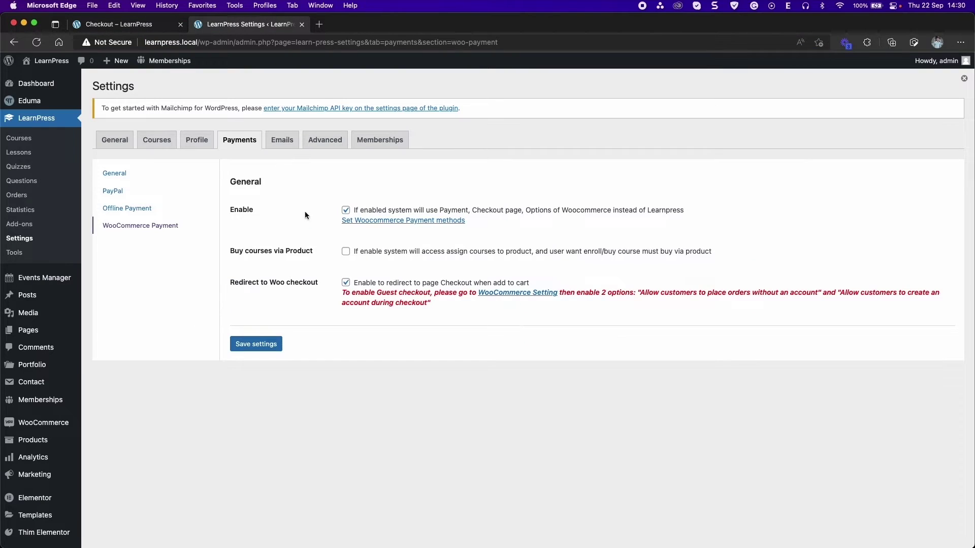
Step: Re-enable Buy courses via Product, save, then view the PHP Master course on the All Courses page
left_click(345, 251)
left_click(257, 346)
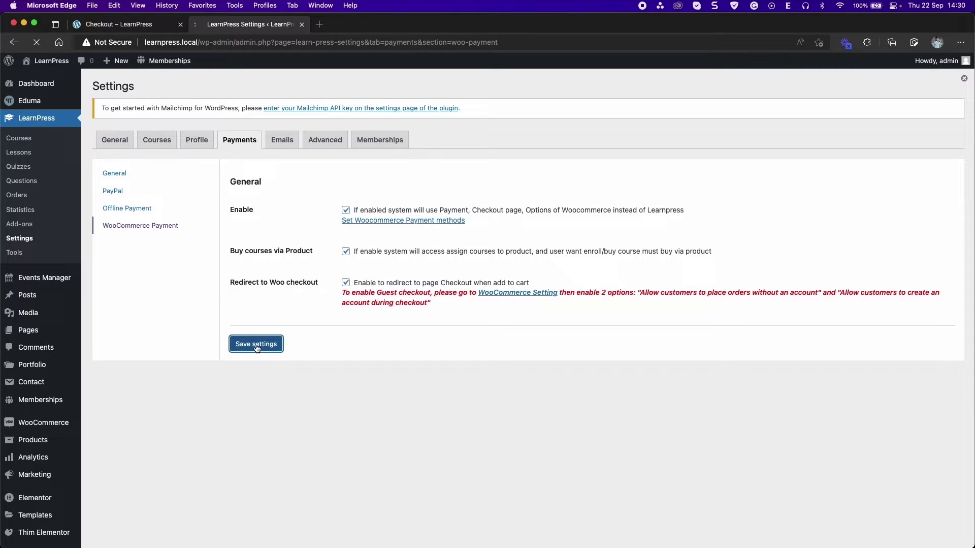
left_click(126, 139)
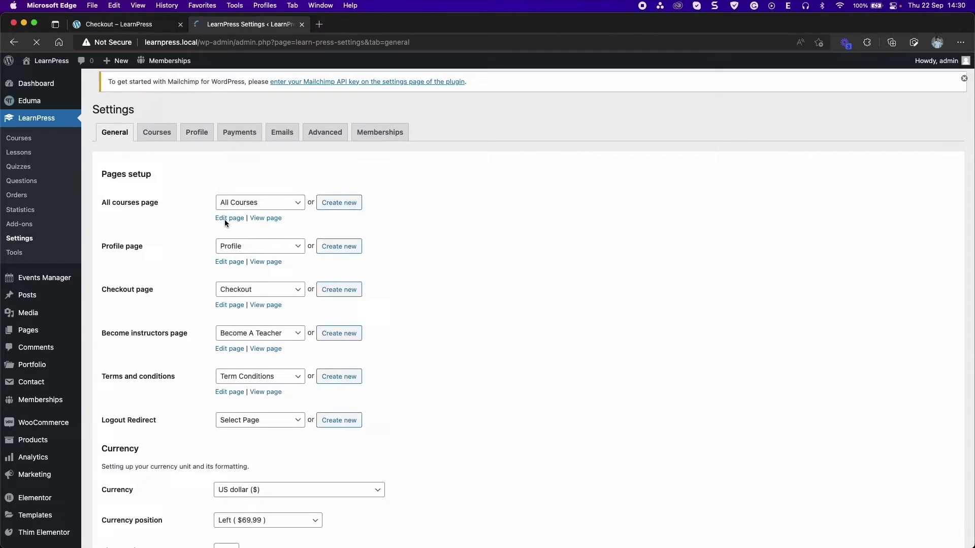
left_click(267, 228)
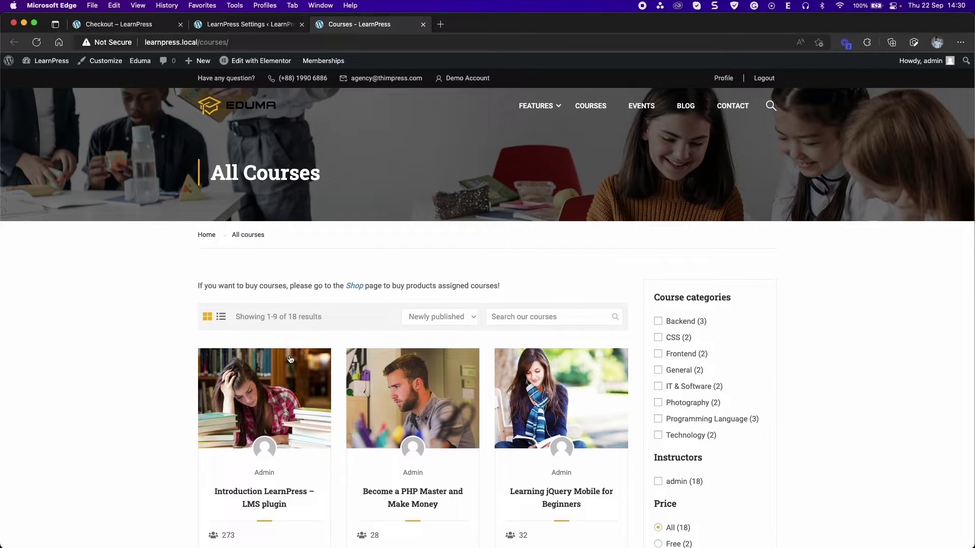
scroll(356, 396, "down", 1)
left_click(421, 446)
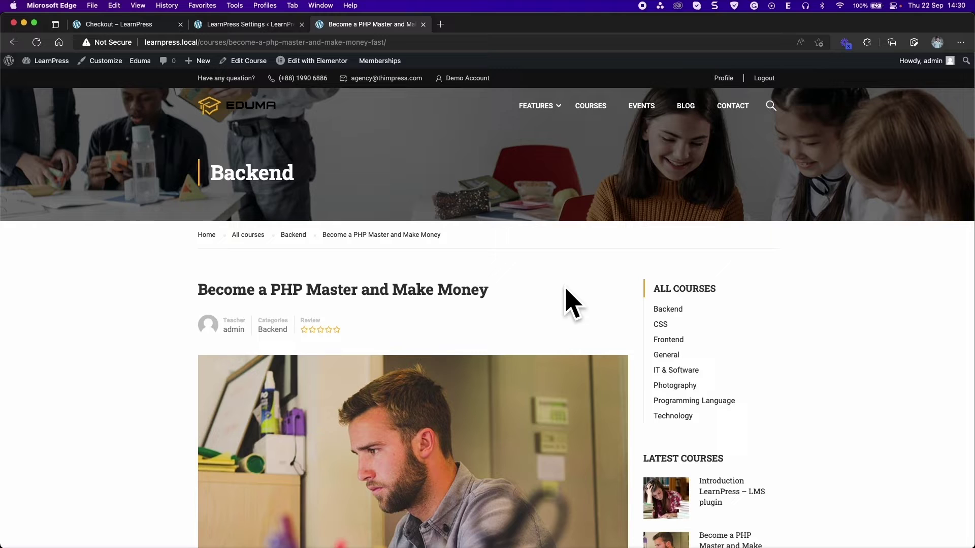
Step: Return to the admin and start a new WooCommerce product
left_click(240, 24)
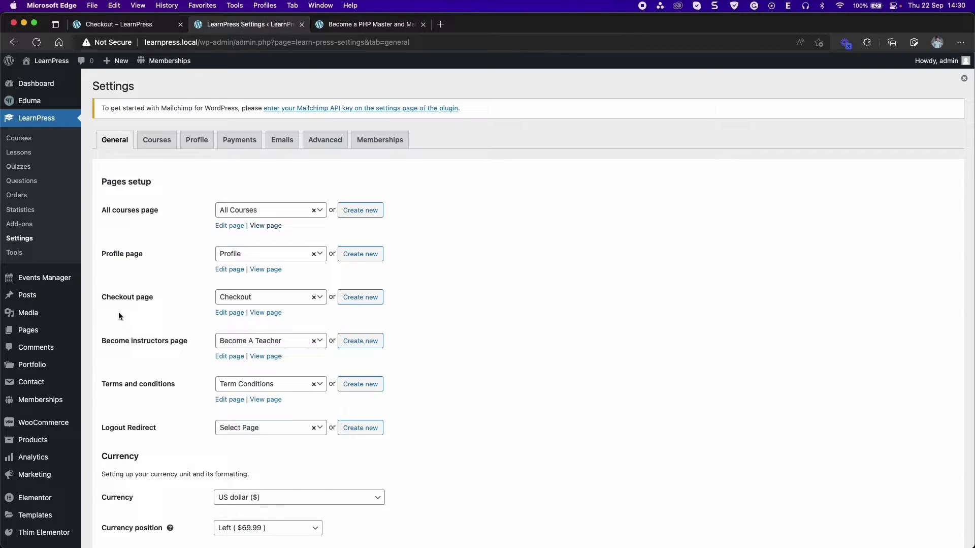
mouse_move(69, 448)
left_click(105, 455)
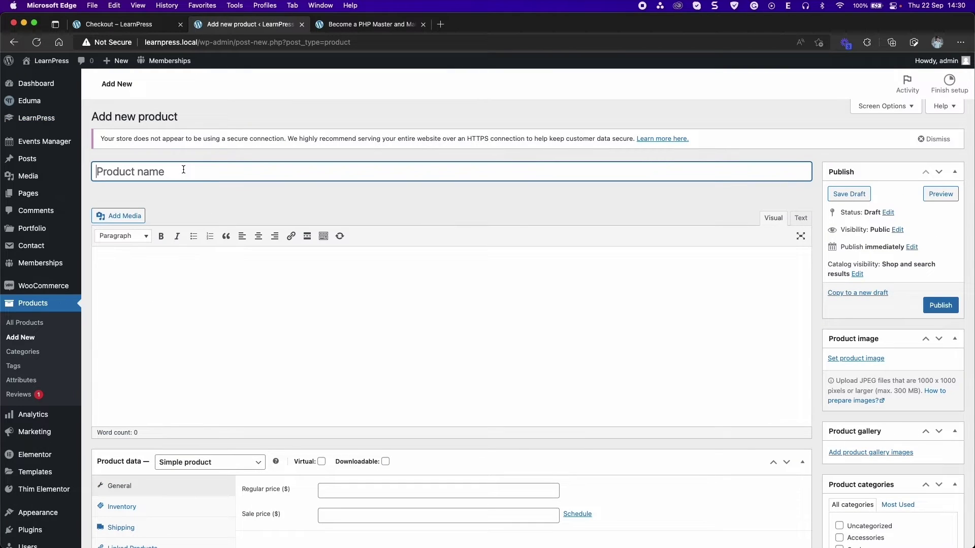
Step: Name the product 'Course Product' with a regular price of 150 and a sale price of 120
type("Co")
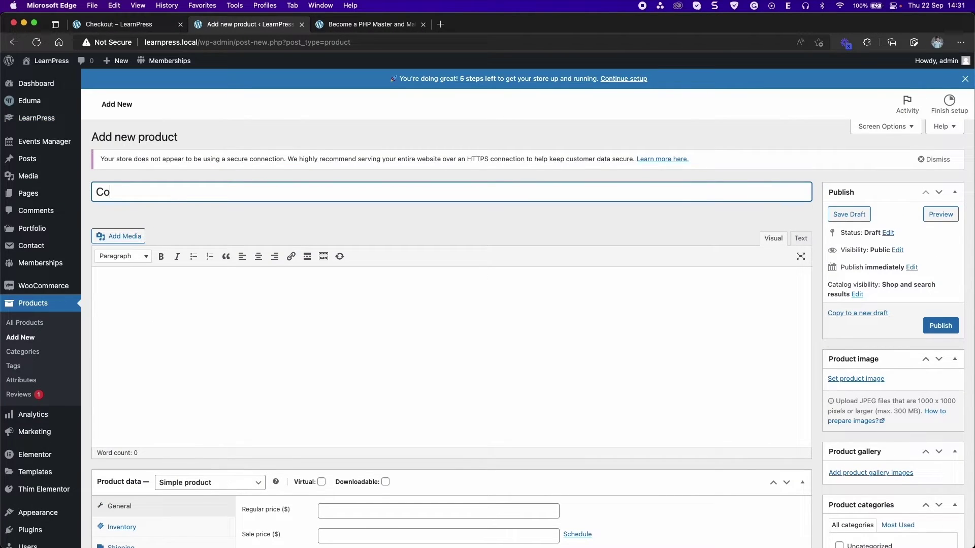
type("urse")
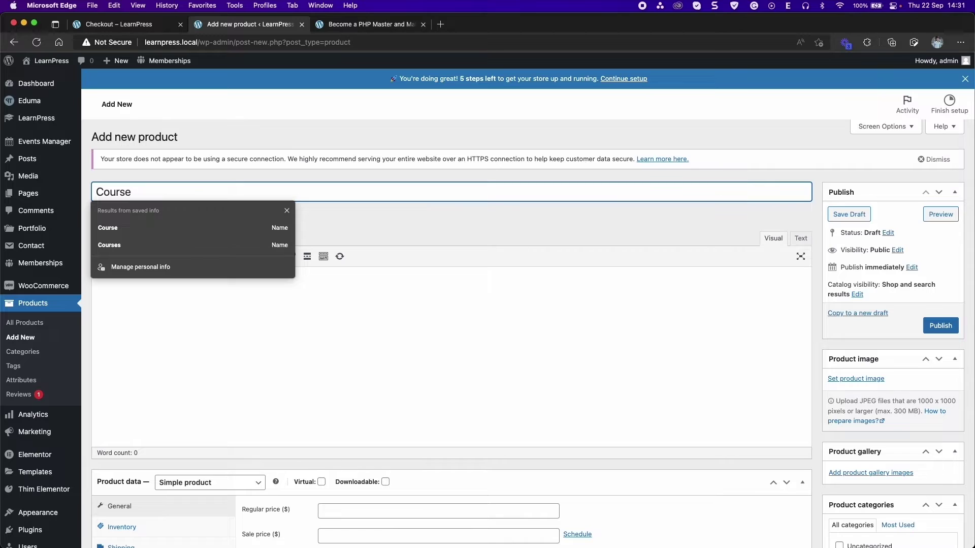
type(" Product")
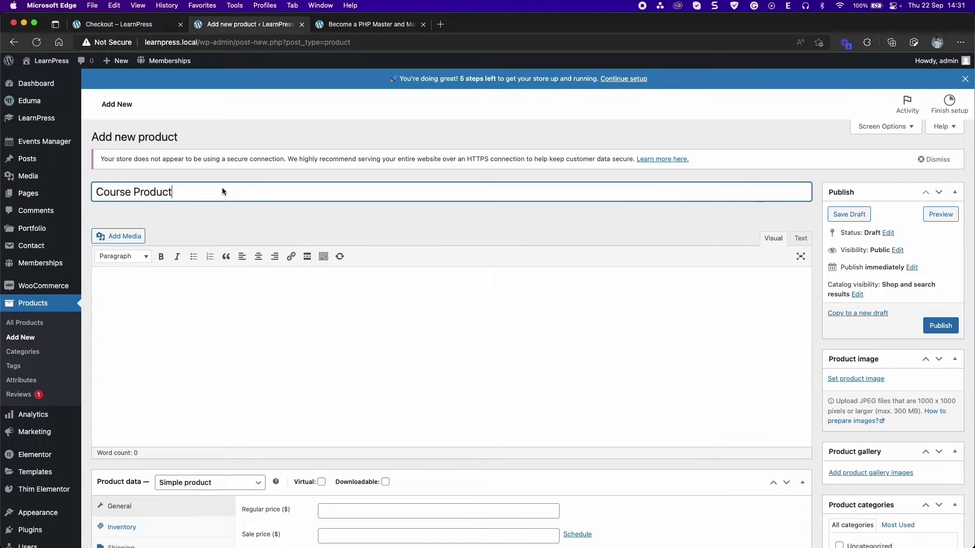
scroll(324, 324, "down", 5)
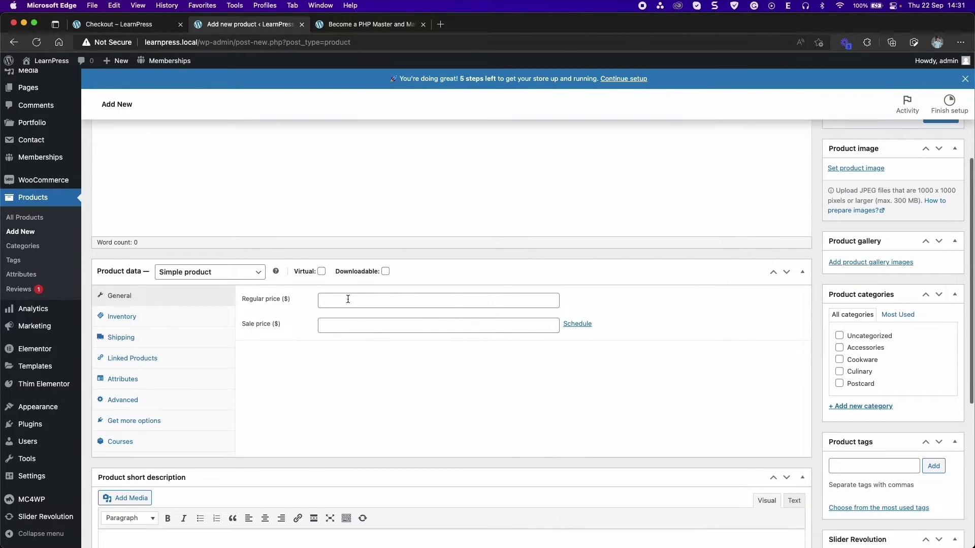
left_click(349, 299)
type("150")
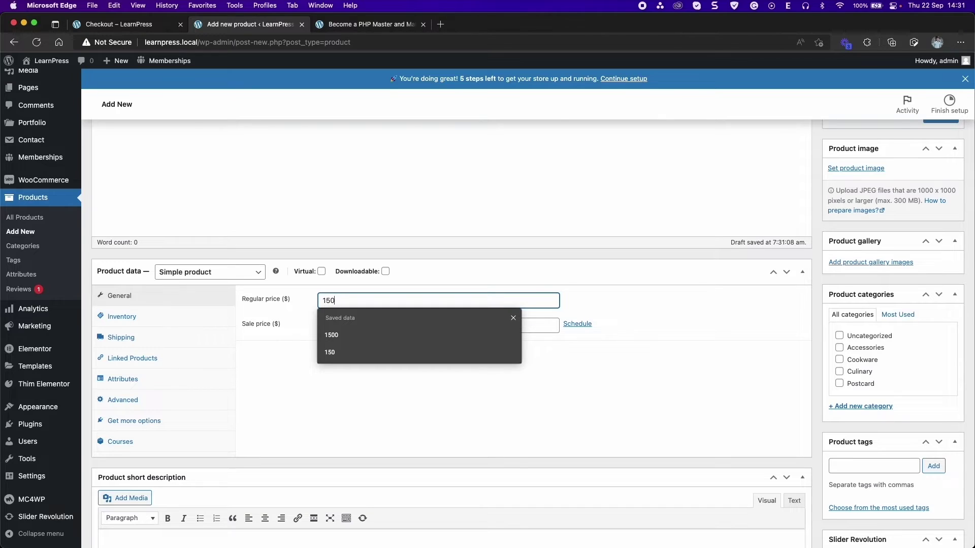
key("Tab")
type("120")
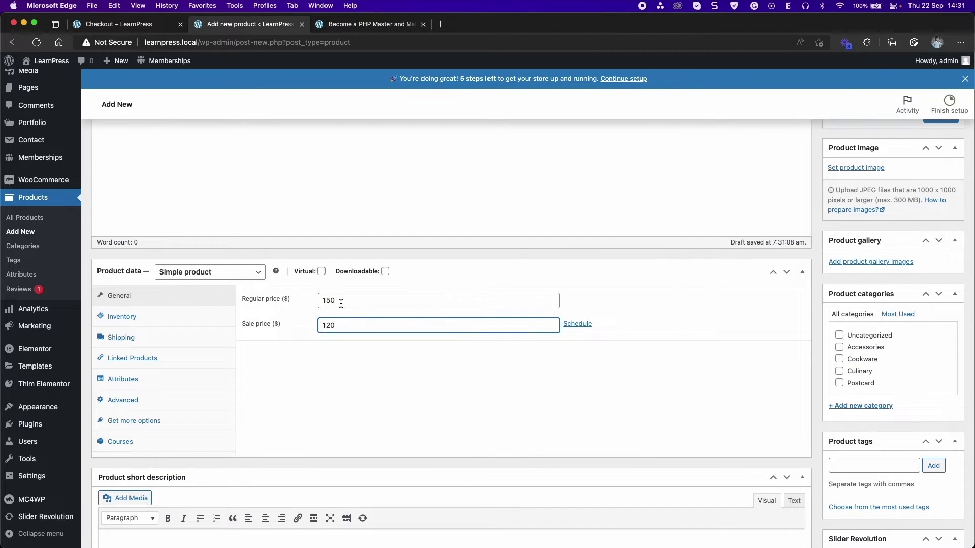
Step: Assign the HTML Tutorial, 1-Hour Wordpress Basic Tutorial and PHP 5 Introduction courses to the product
left_click(140, 442)
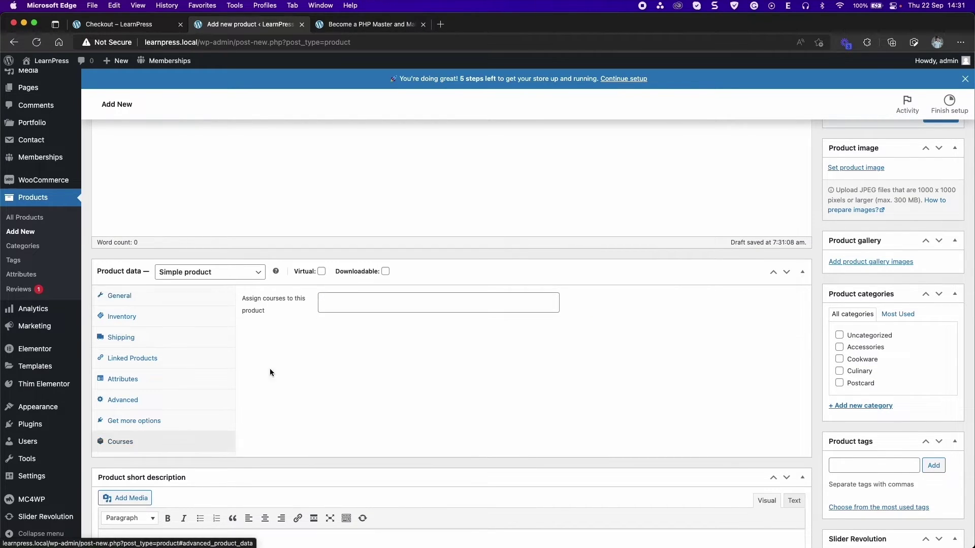
left_click(357, 297)
left_click(346, 330)
left_click(476, 303)
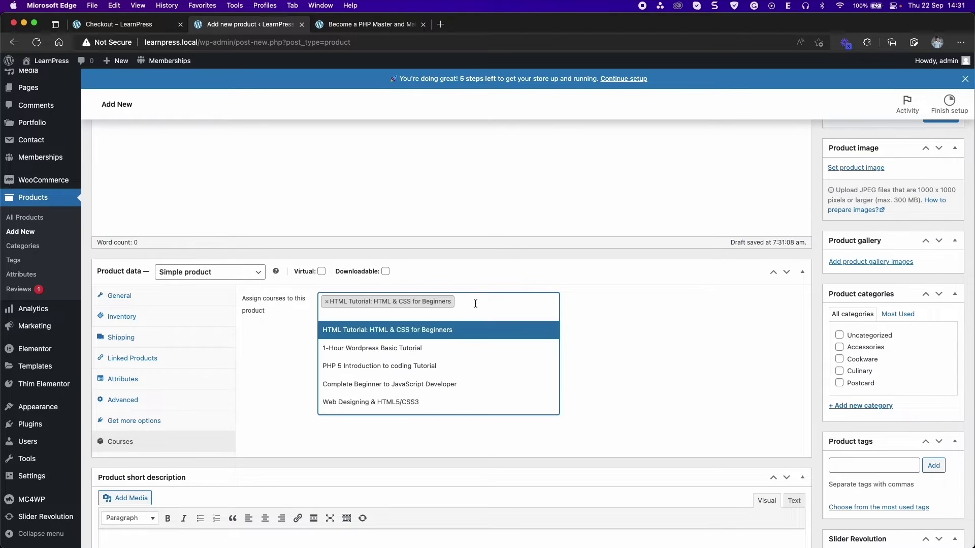
left_click(412, 349)
left_click(500, 304)
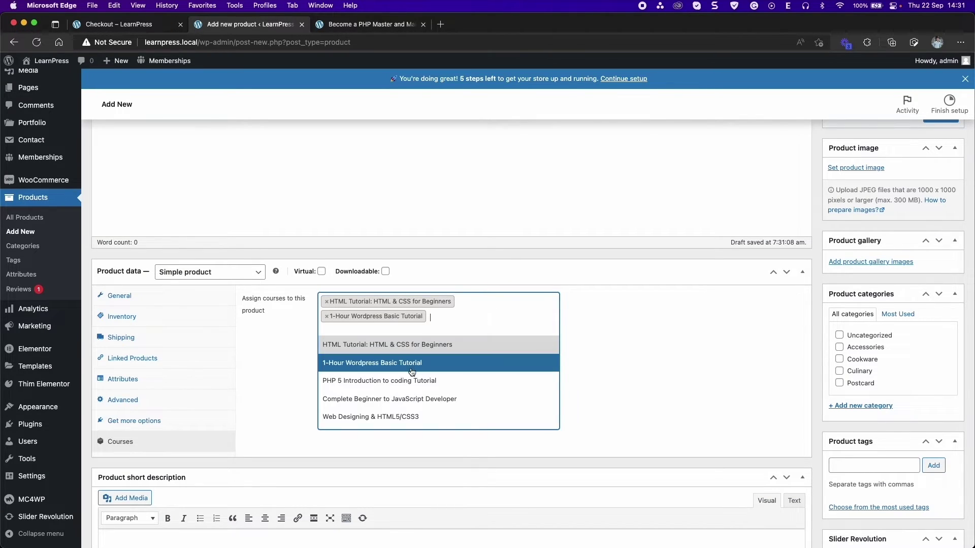
left_click(412, 380)
Step: Publish Course Product and select the admin path in the address bar
scroll(725, 251, "up", 3)
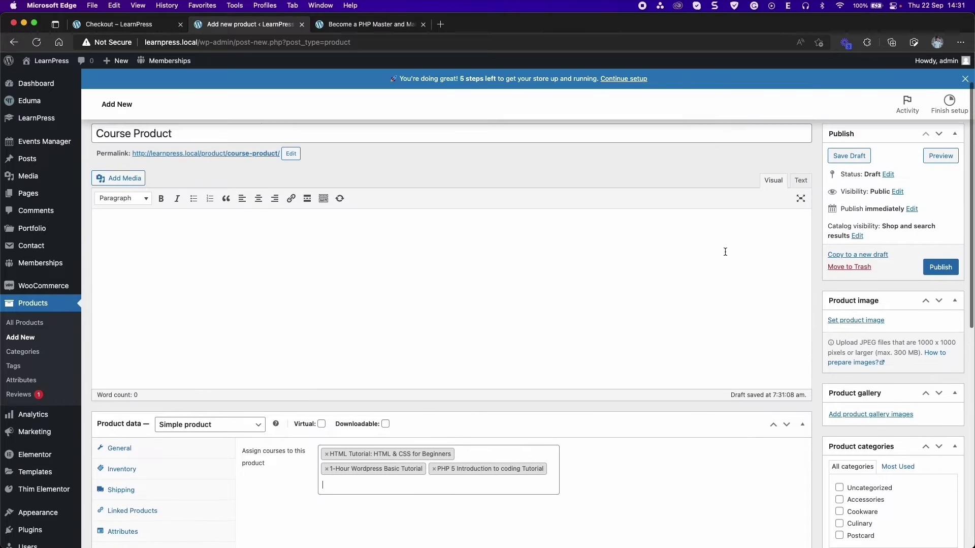
left_click(941, 296)
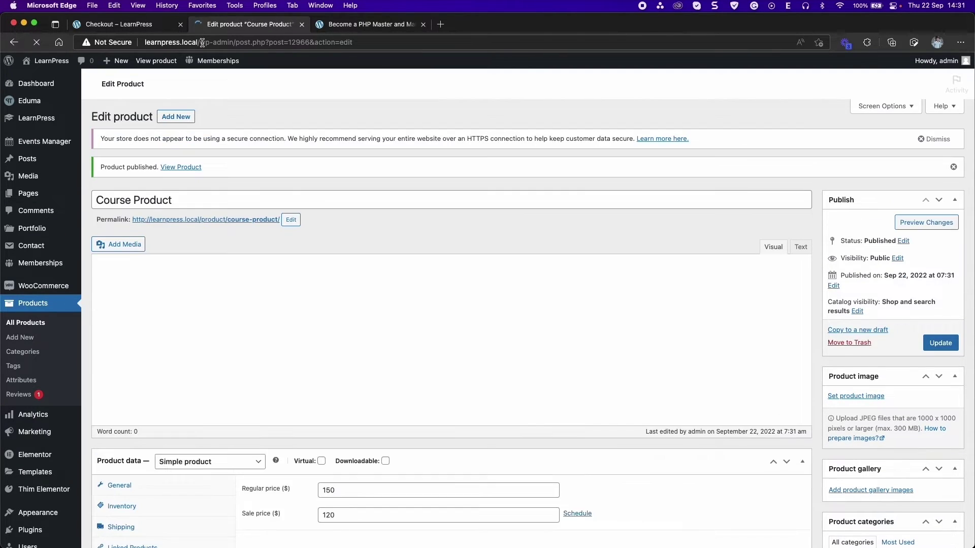
left_click_drag(199, 42, 365, 46)
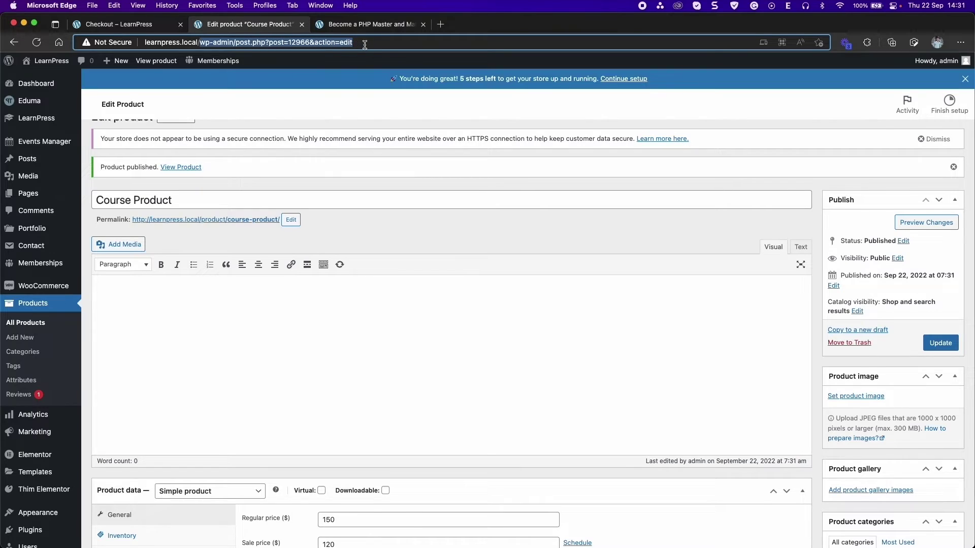
Step: Open learnpress.local/shop, go to Course Product and show its Courses tab listing the three tutorials
type("ss.local/sh")
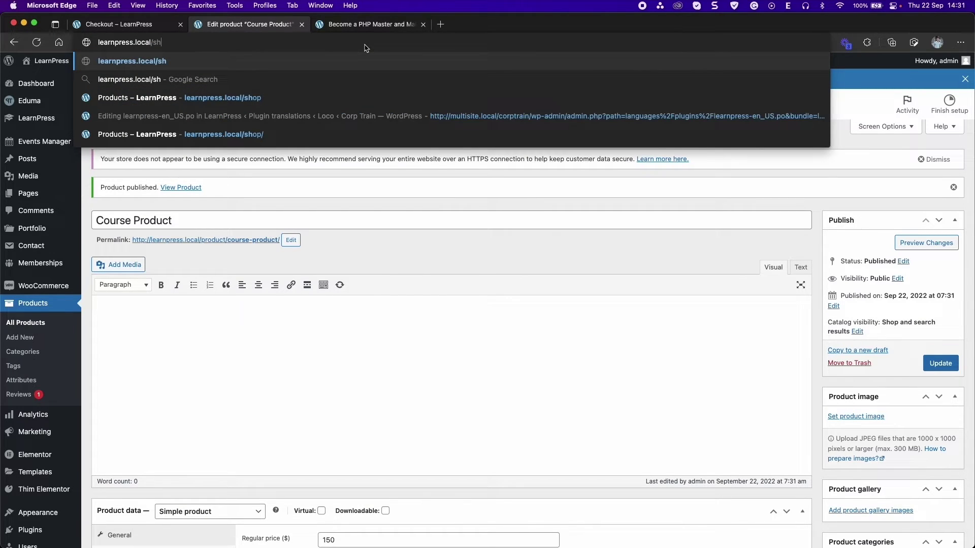
type("op")
key("Return")
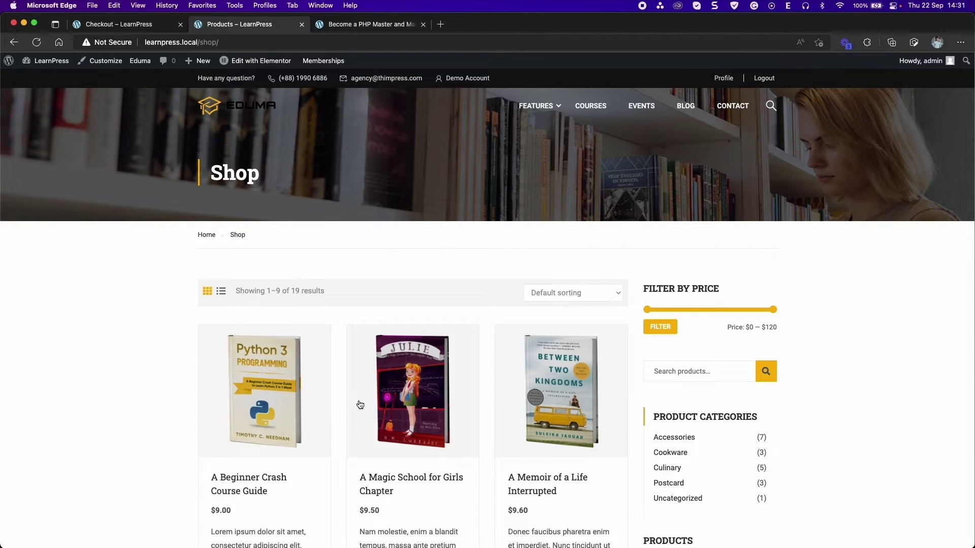
scroll(400, 409, "down", 13)
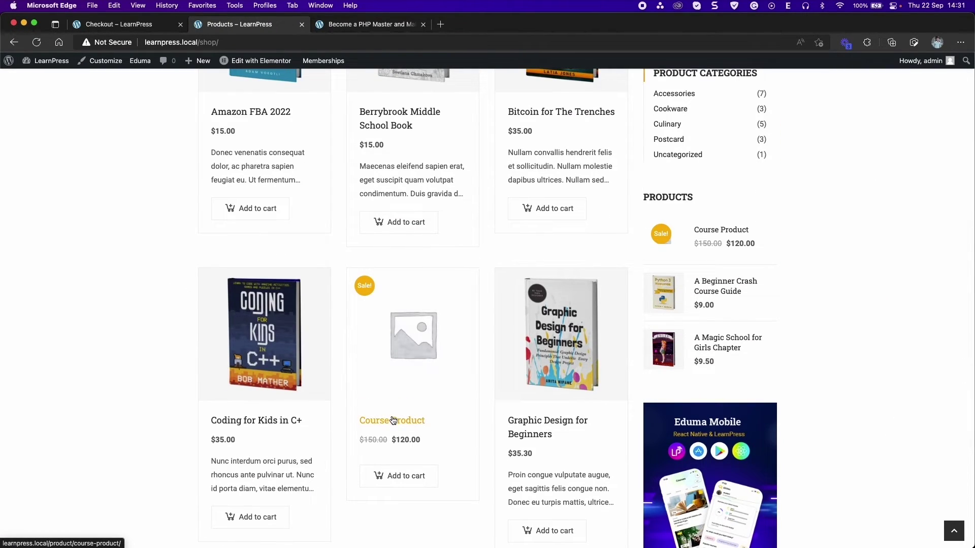
left_click(399, 407)
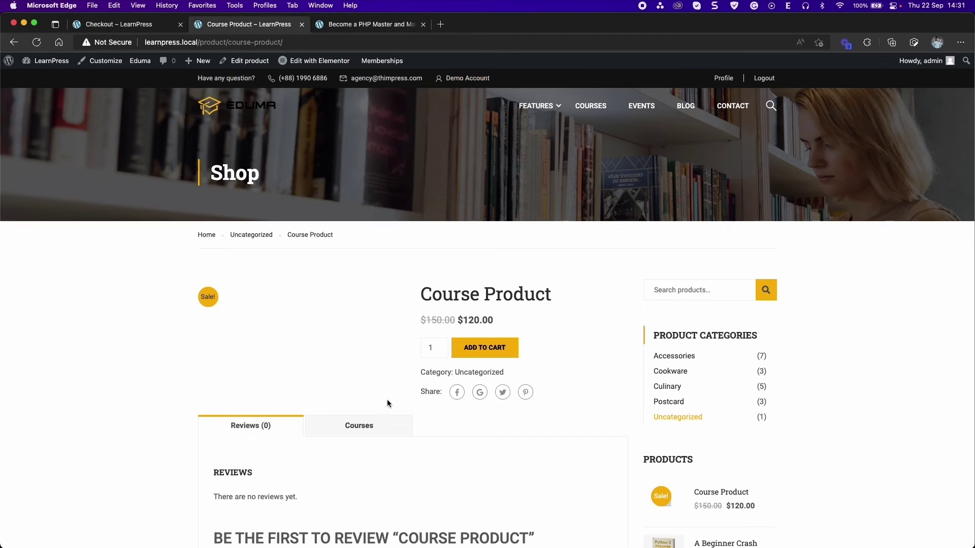
scroll(340, 407, "down", 2)
left_click(370, 370)
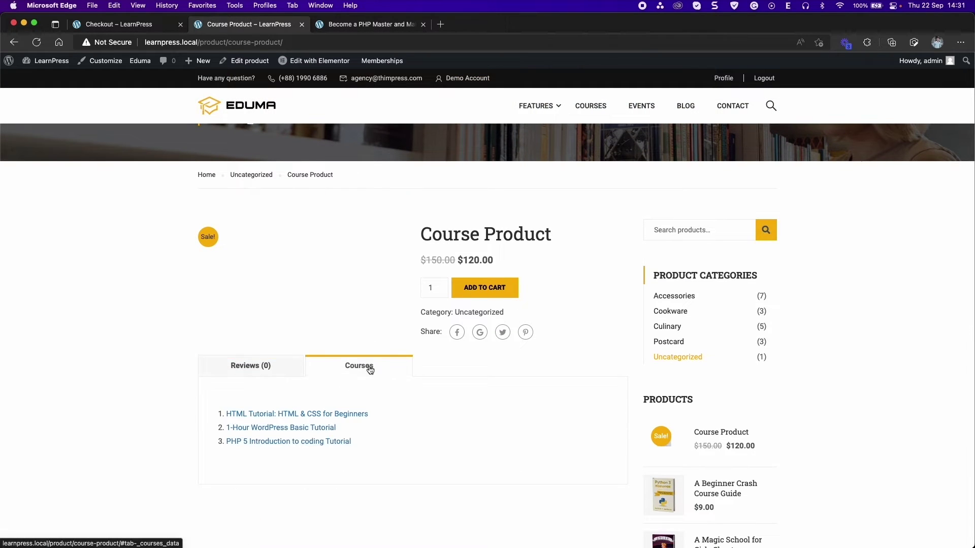
scroll(367, 369, "down", 2)
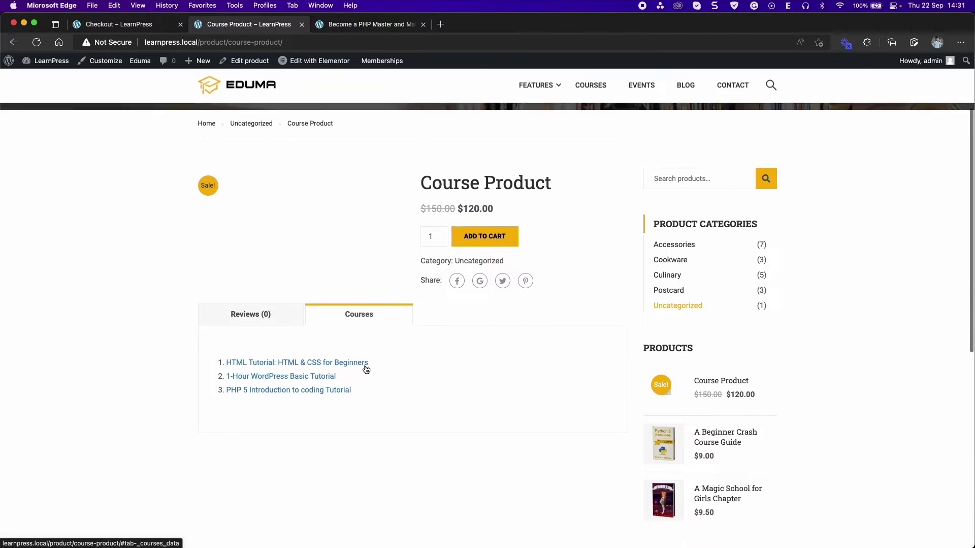
Step: Add Course Product to the cart and place the $120.00 order by Direct bank transfer
left_click(503, 239)
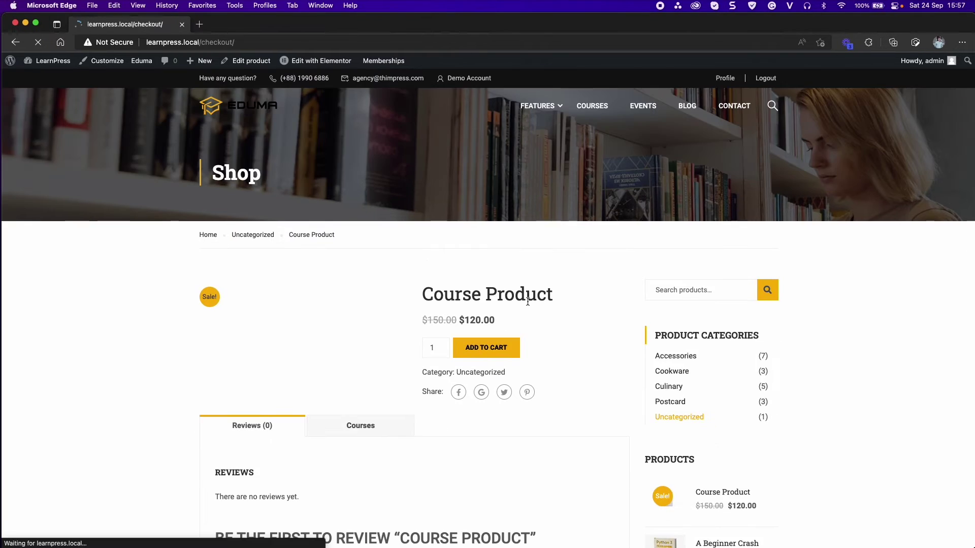
scroll(529, 301, "down", 10)
scroll(528, 301, "down", 5)
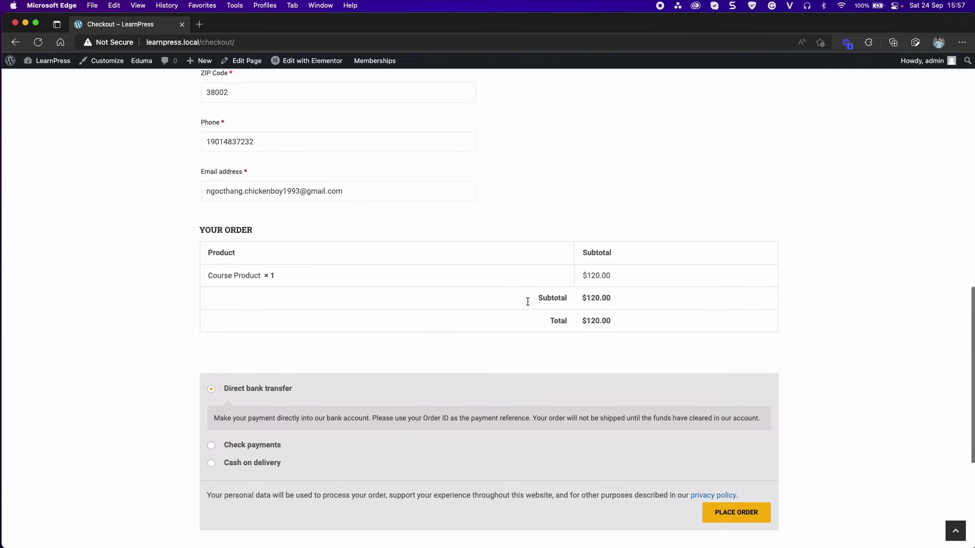
left_click(743, 478)
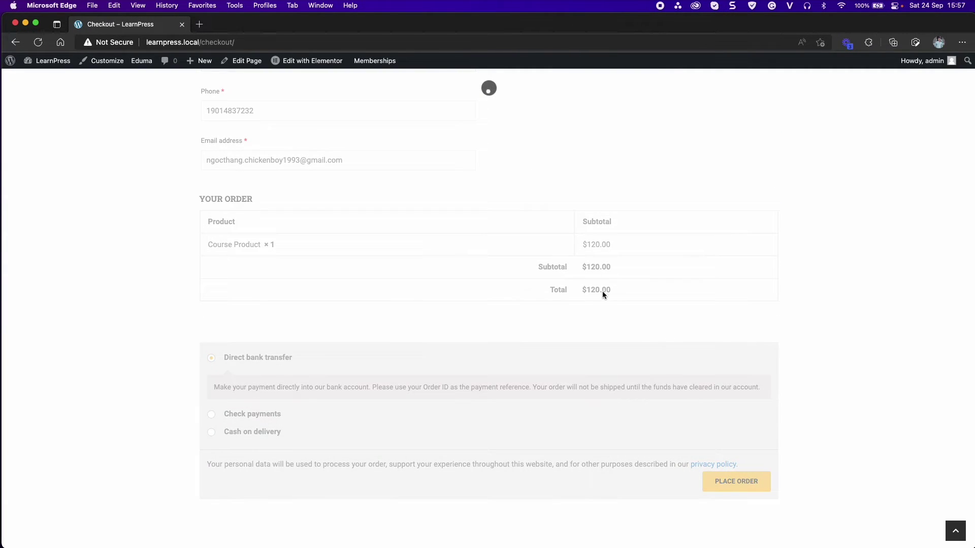
scroll(528, 349, "down", 5)
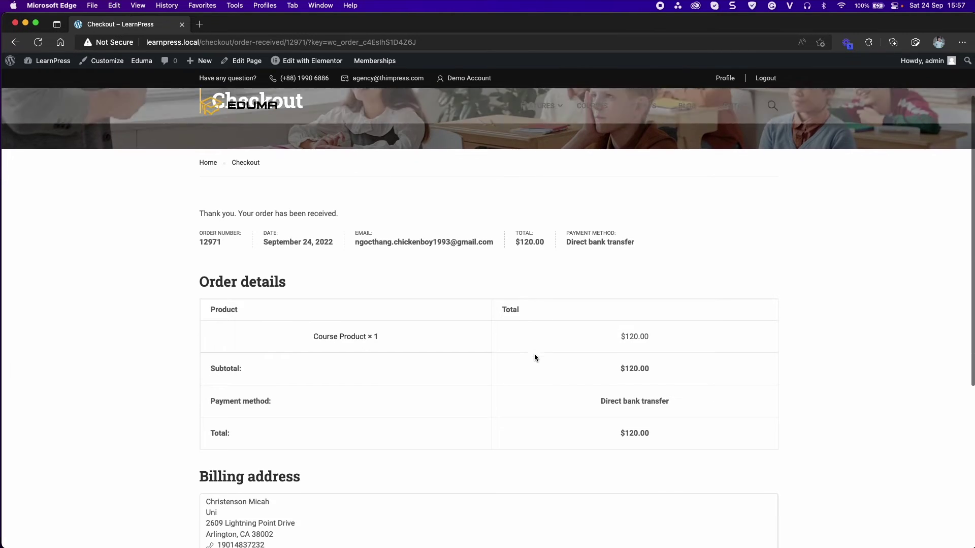
scroll(518, 342, "up", 4)
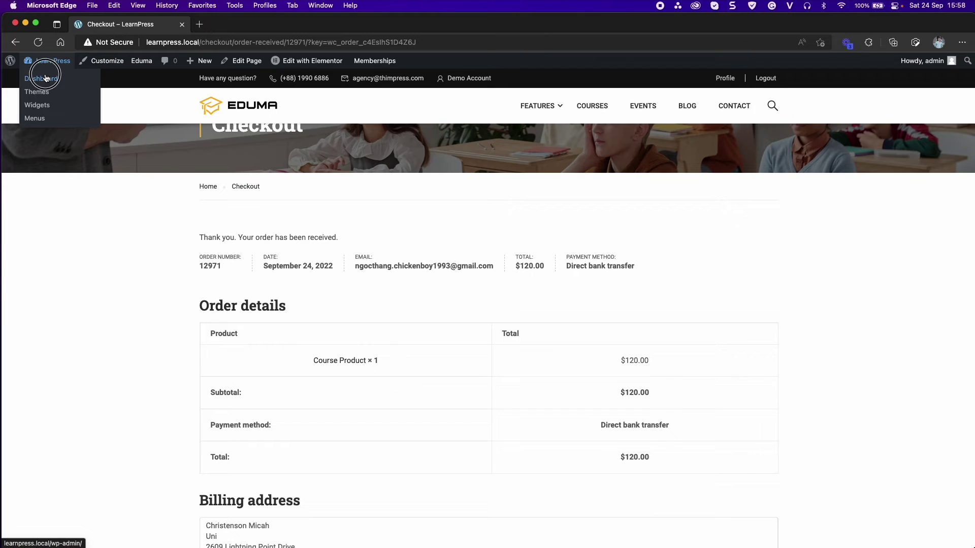
Step: Check the new pending order in WooCommerce Orders, then view it in LearnPress Orders
left_click(43, 78)
scroll(202, 205, "down", 2)
mouse_move(44, 274)
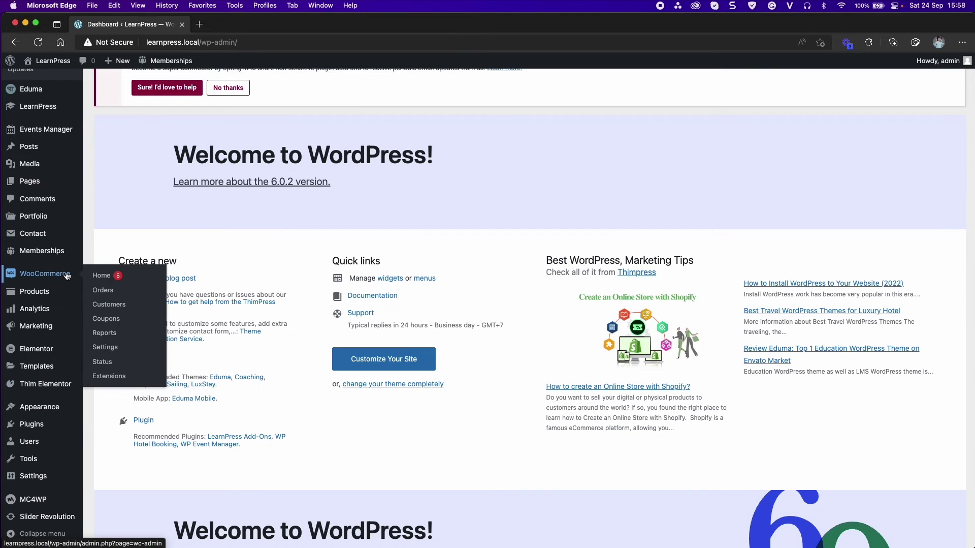
left_click(103, 290)
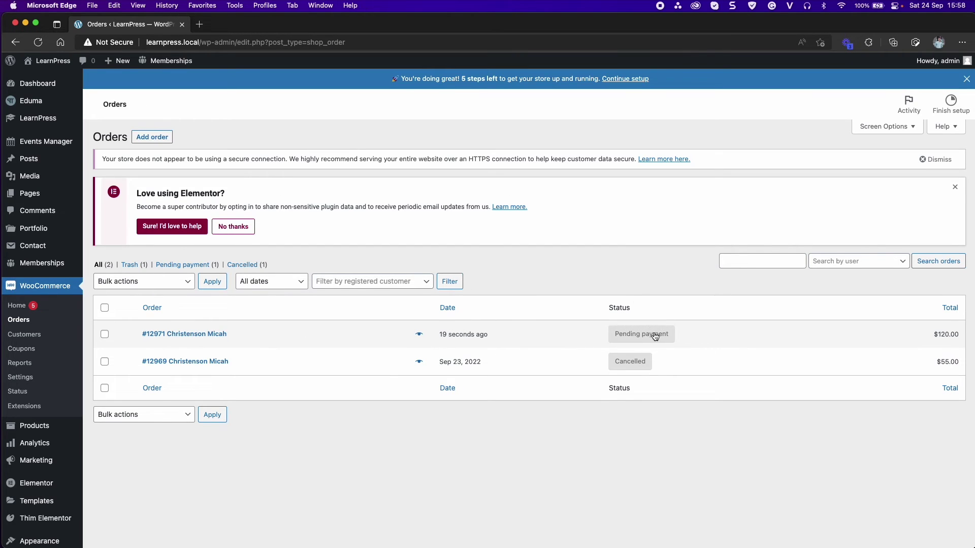
mouse_move(38, 118)
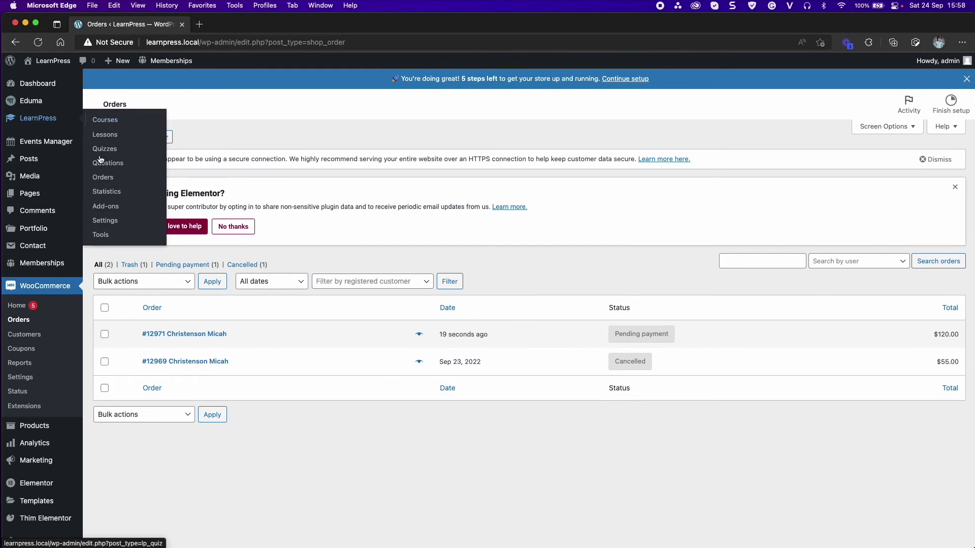
left_click(103, 177)
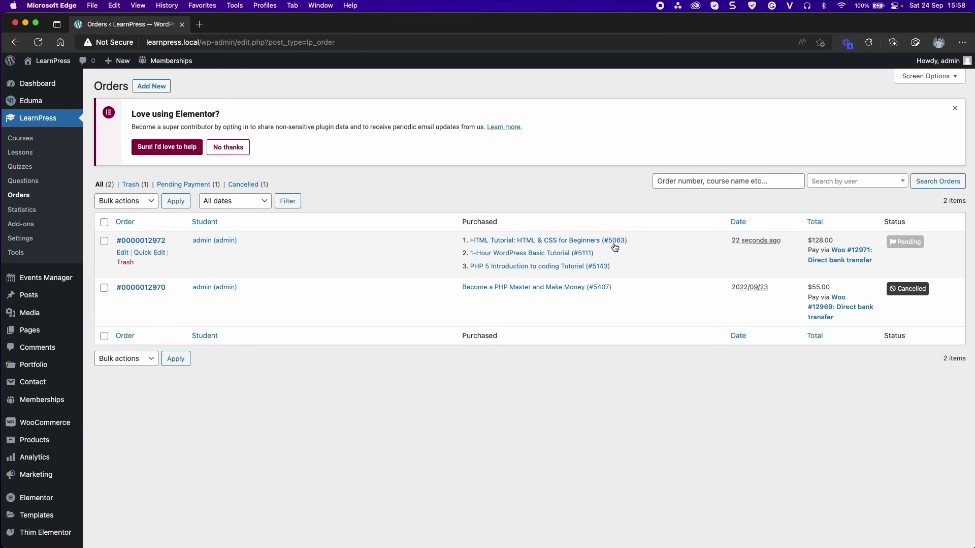